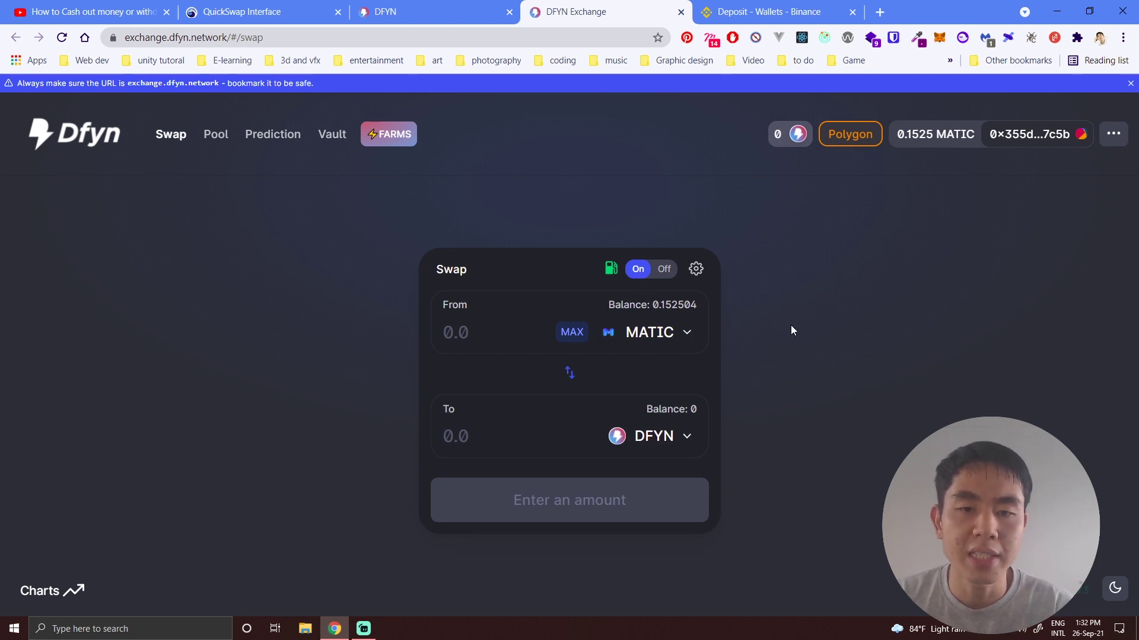
# - Set the gas toggle on the Dfyn swap form to Off and check the MATIC balance in the MetaMask wallet
pyautogui.click(665, 269)
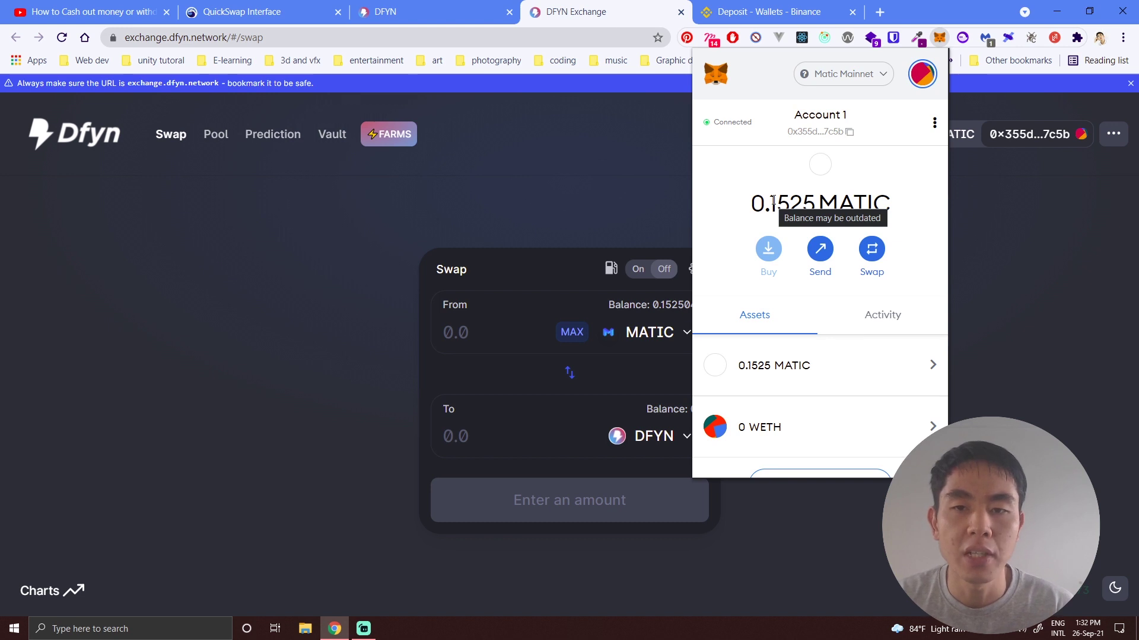
pyautogui.click(613, 184)
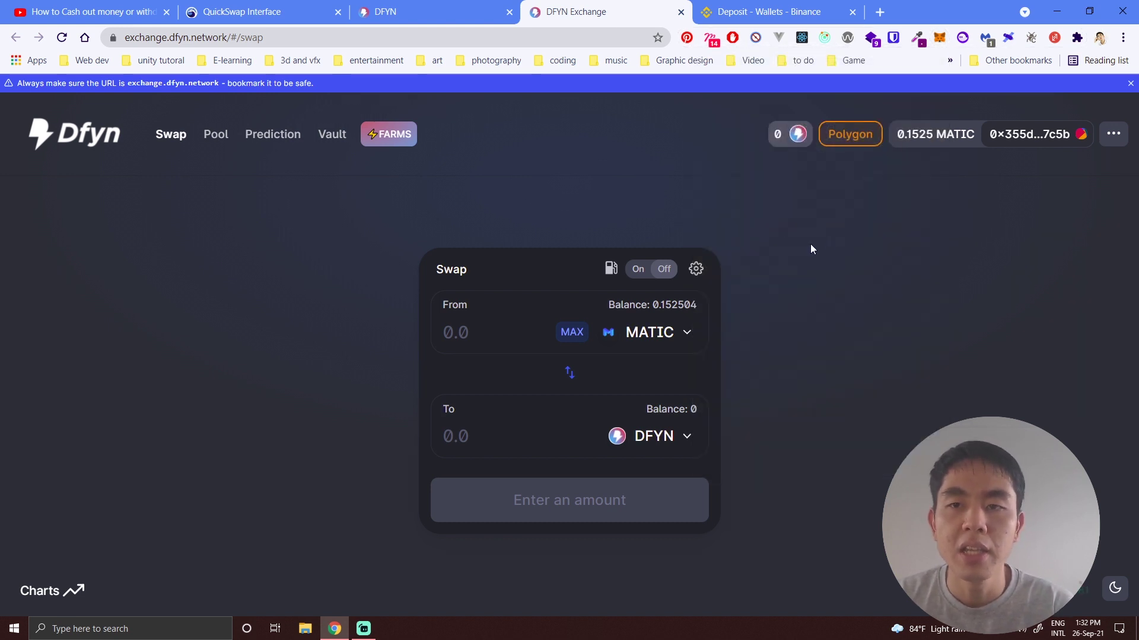
pyautogui.click(940, 37)
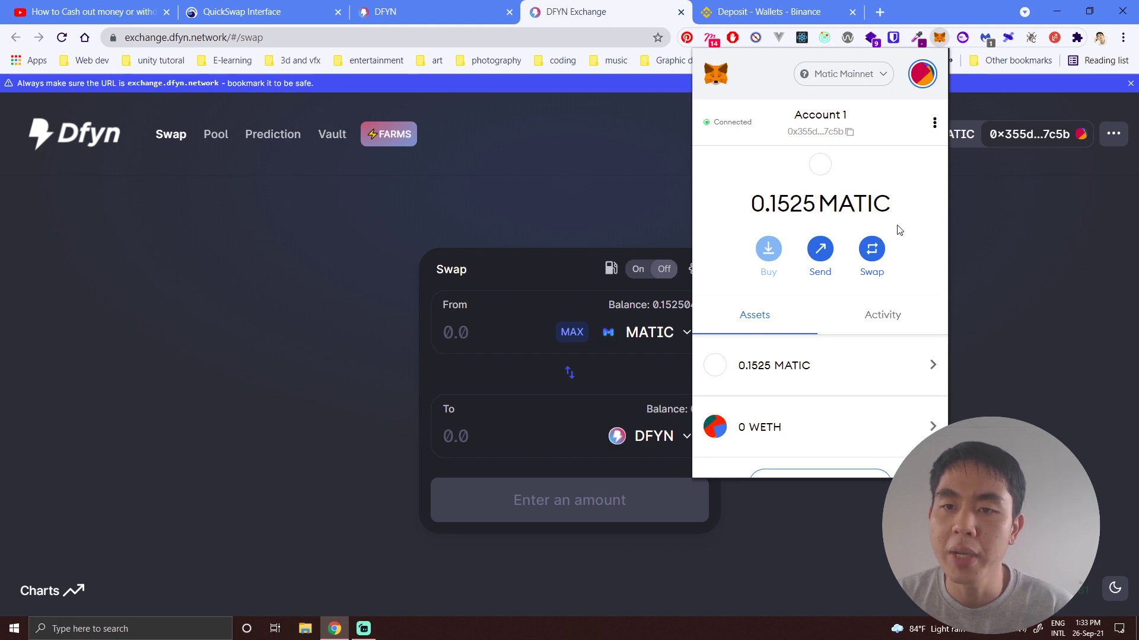
# - Examine the MATIC deposit page on Binance and return to Dfyn to view the account in MetaMask
pyautogui.click(765, 12)
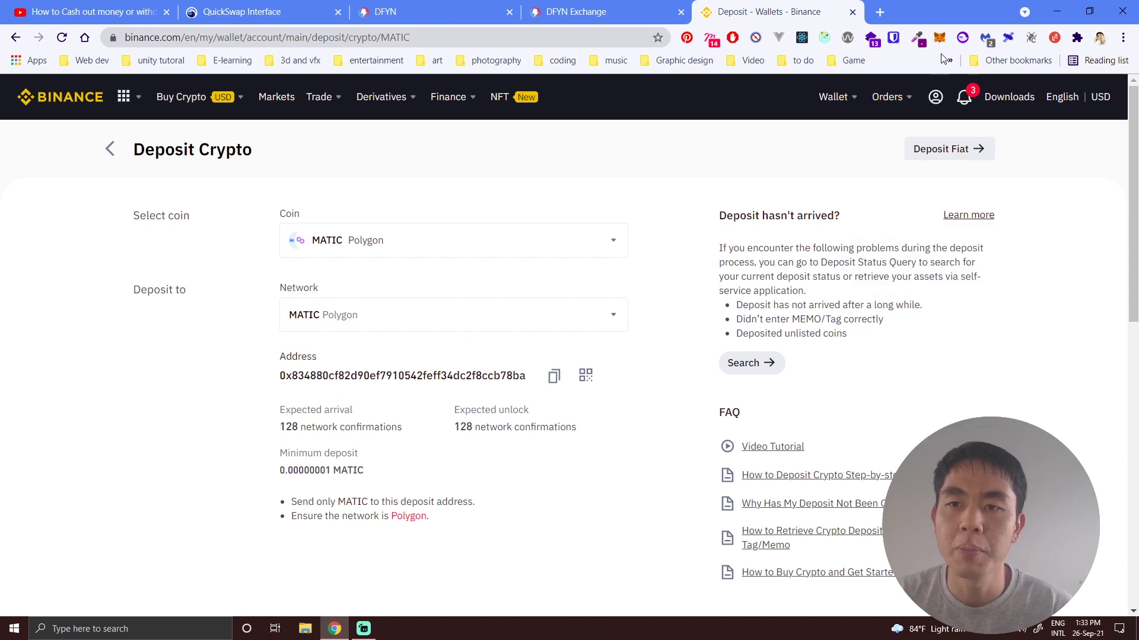
pyautogui.moveTo(935, 97)
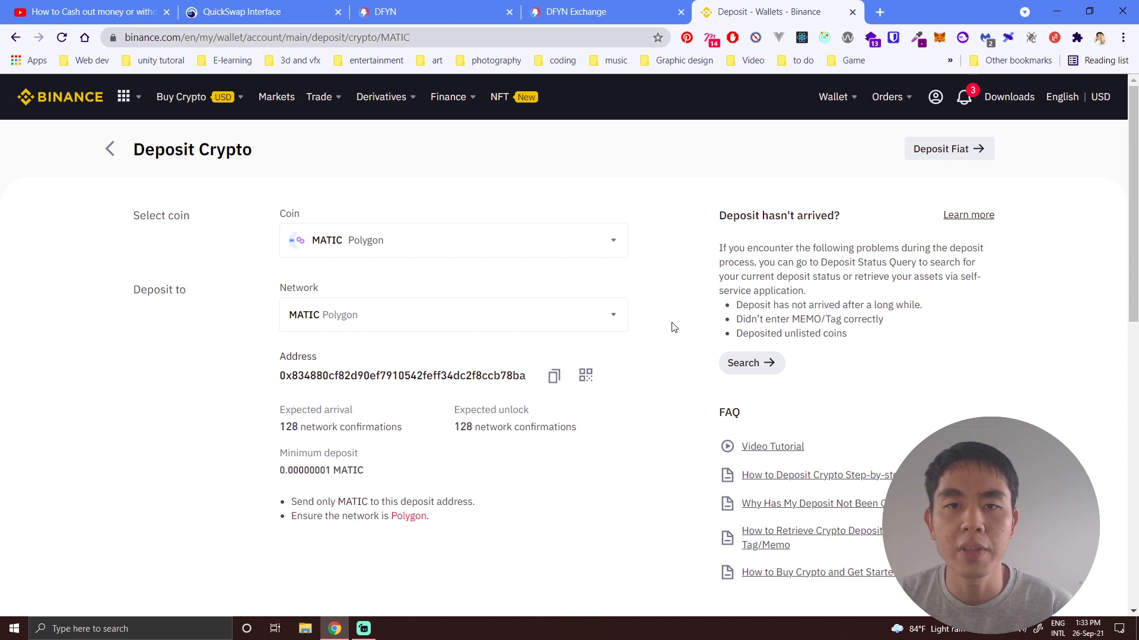
pyautogui.click(587, 12)
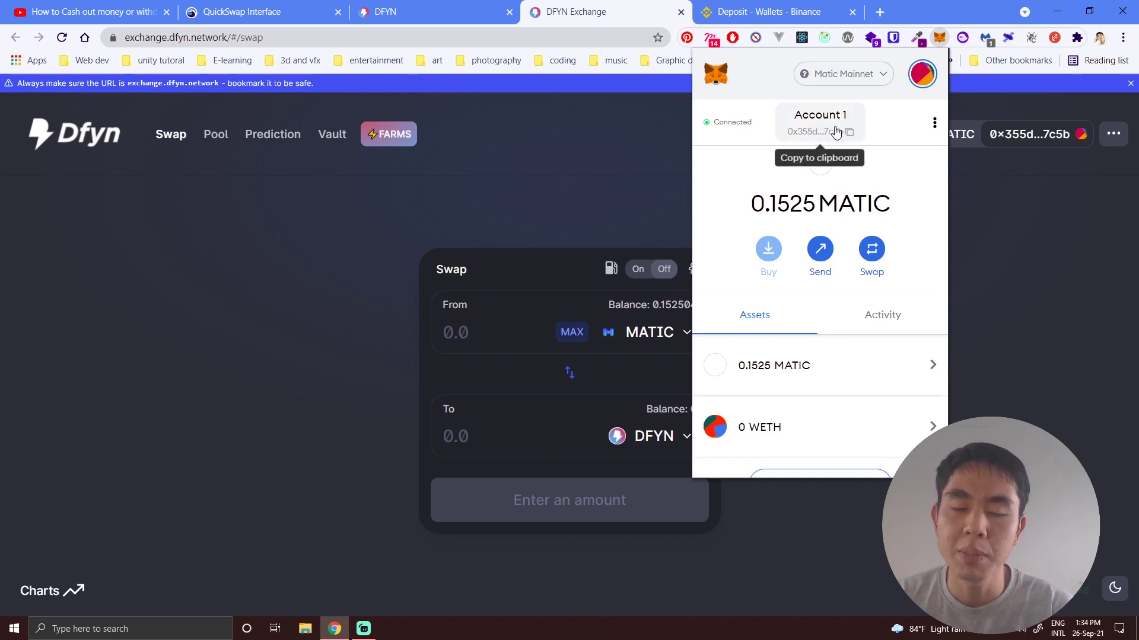
pyautogui.click(644, 218)
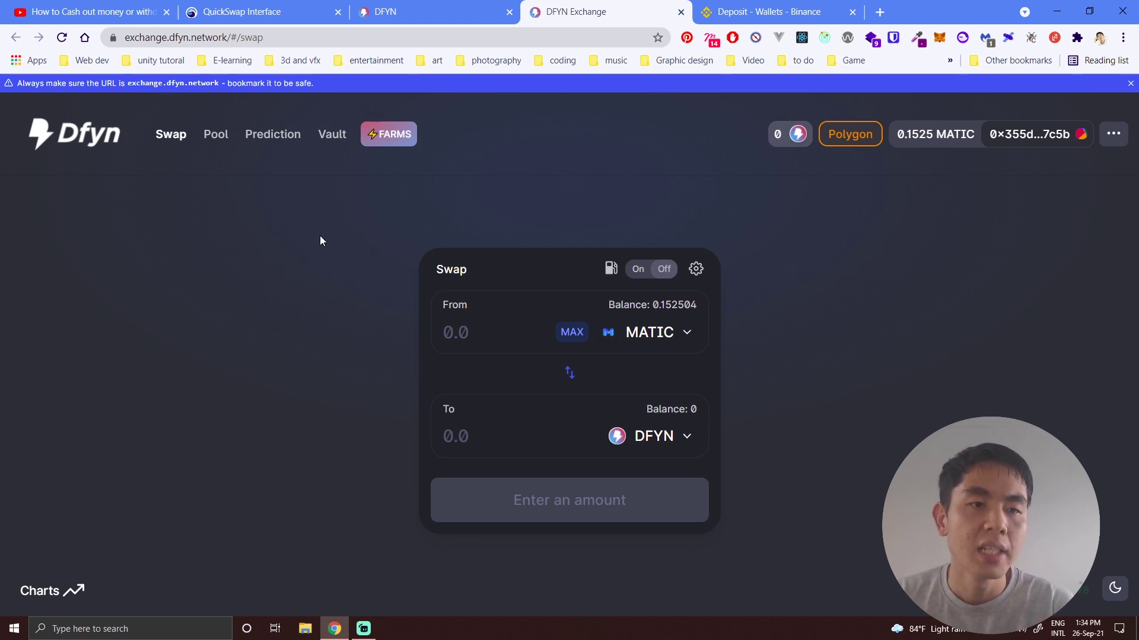
# - Review the viewer comments under the YouTube cash-out video and return to the Dfyn exchange
pyautogui.click(98, 12)
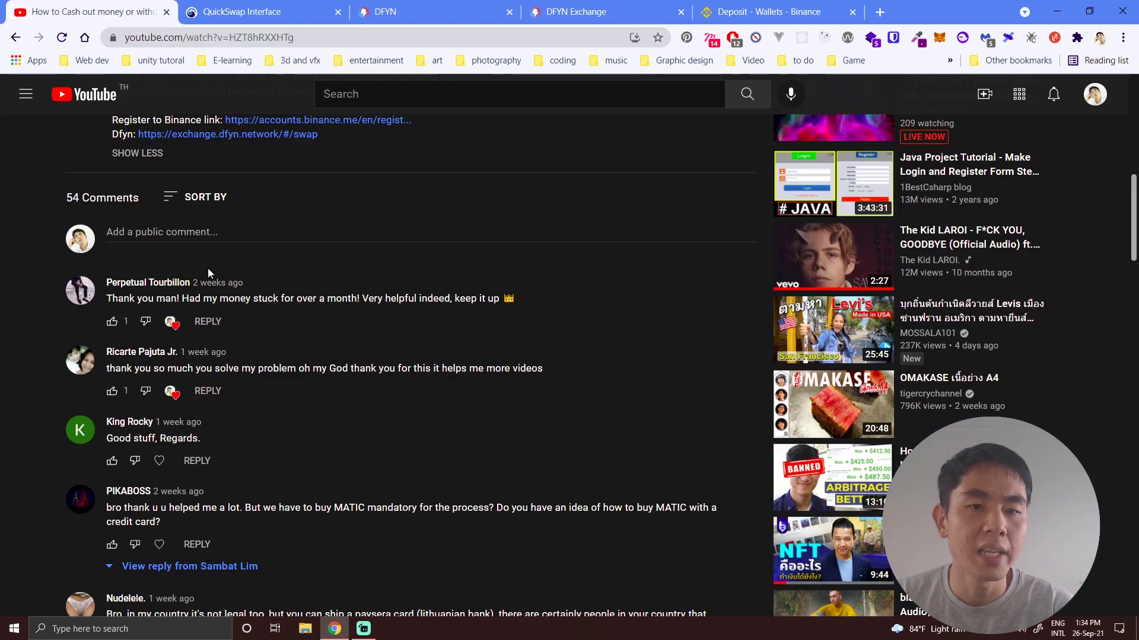
pyautogui.scroll(-1, 323, 386)
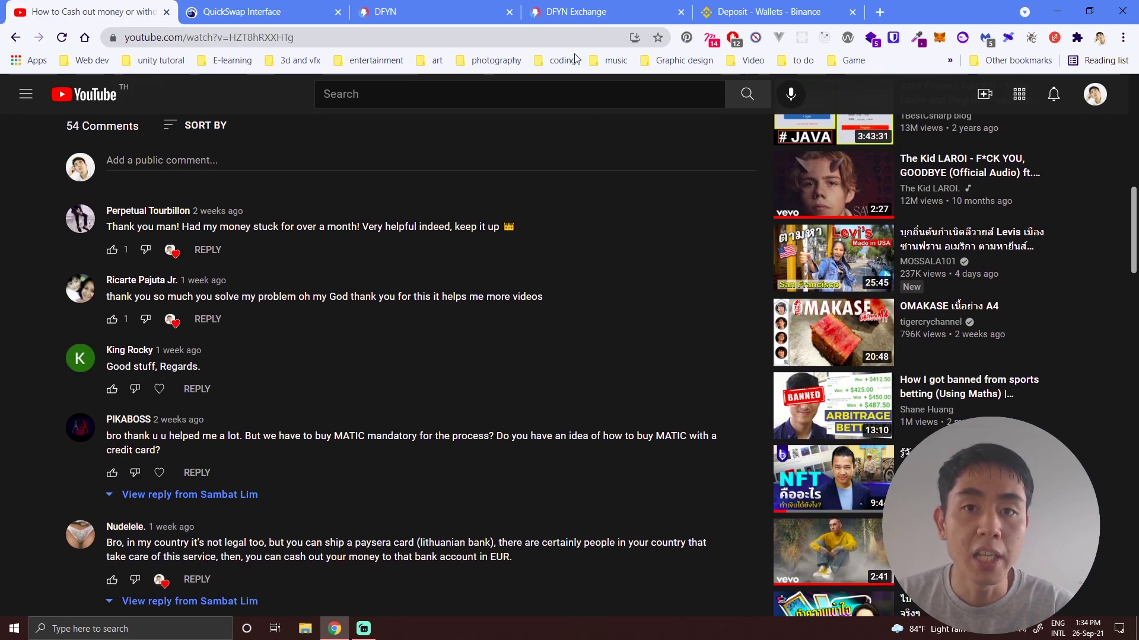
pyautogui.hotkey('ctrl', '4')
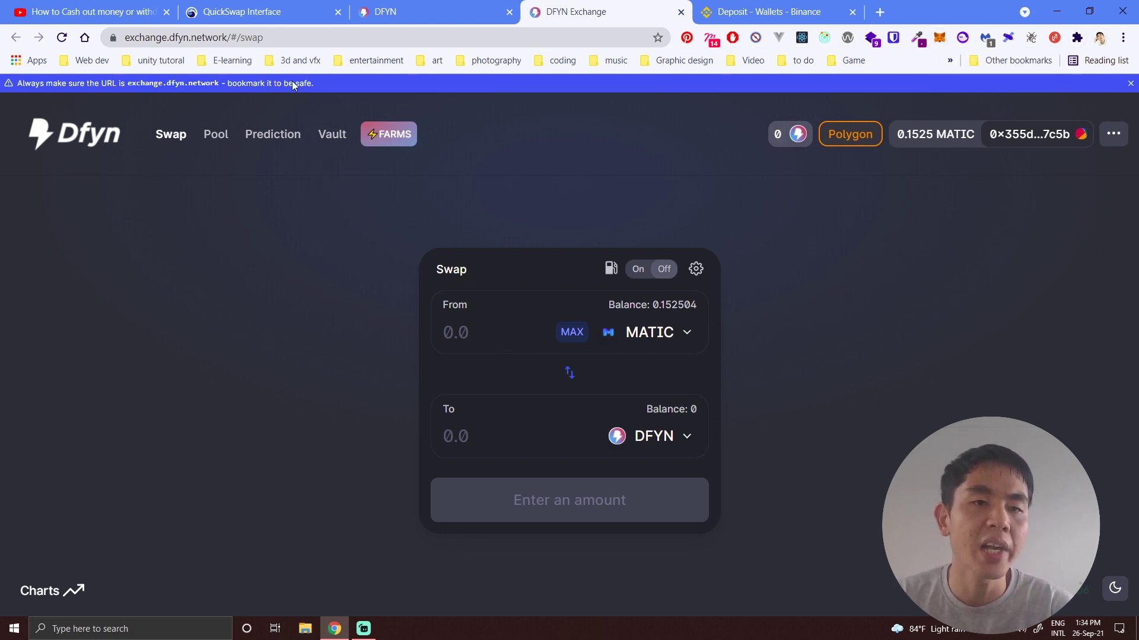
# - Switch to QuickSwap, examine the tokens offered for the From side of the swap, and close the list unchanged
pyautogui.click(267, 12)
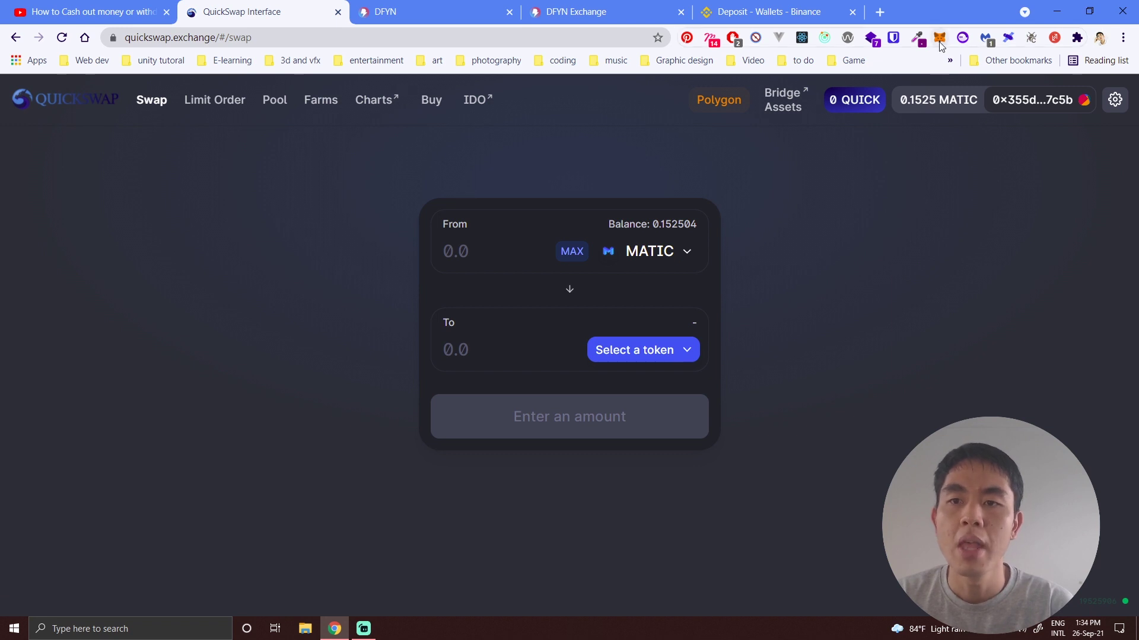
pyautogui.click(663, 260)
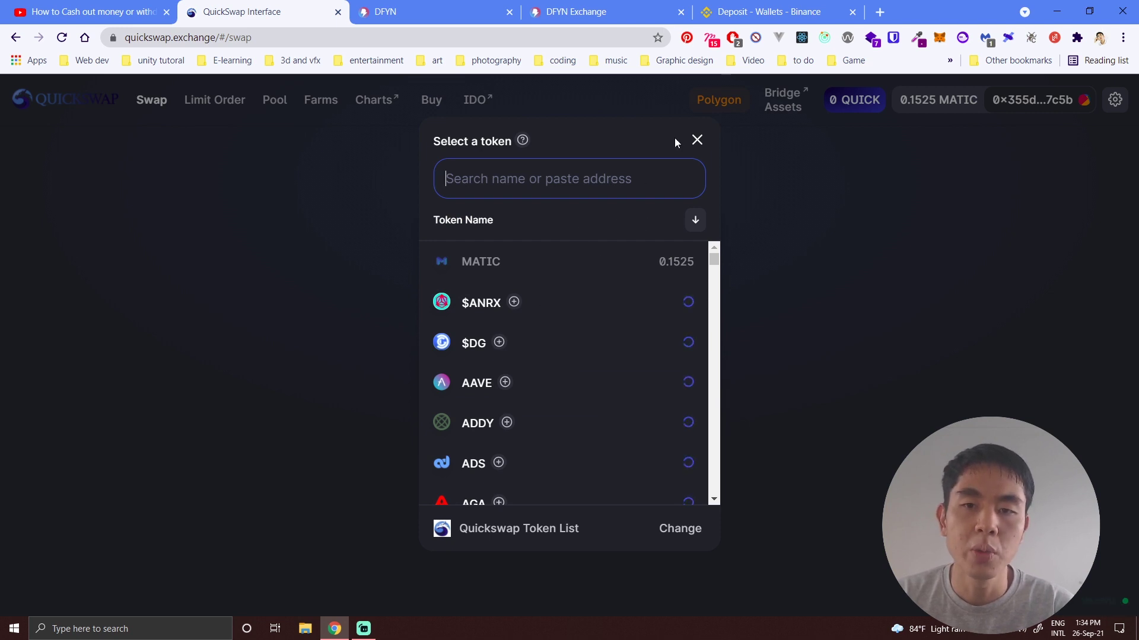
pyautogui.click(697, 140)
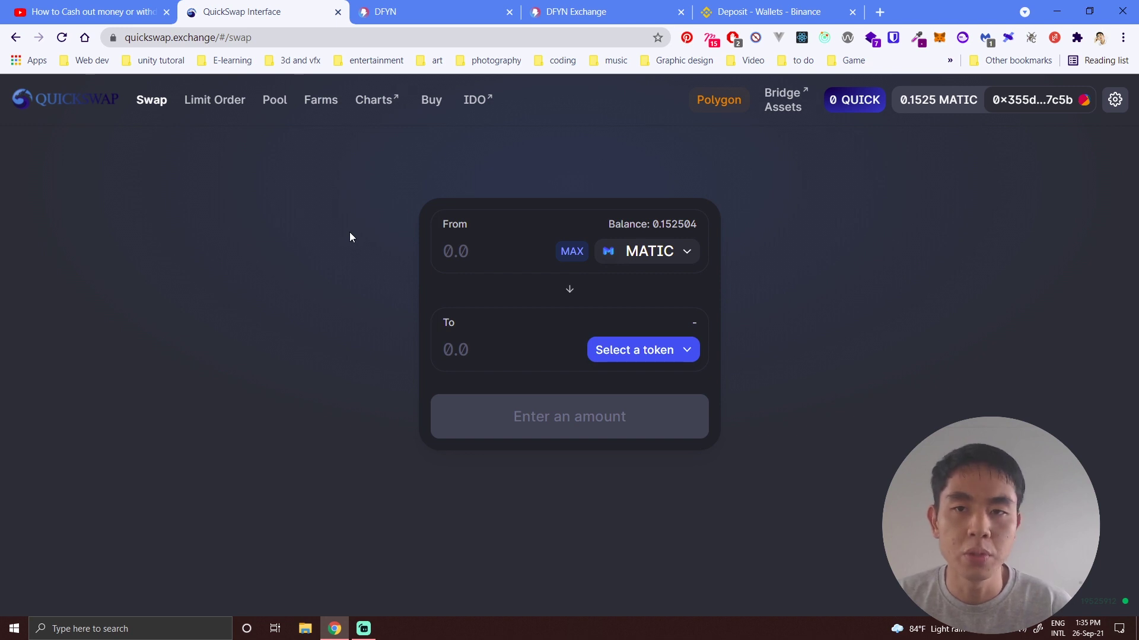
# - Switch to Binance and open the Fiat and Spot wallet from the home page
pyautogui.click(718, 13)
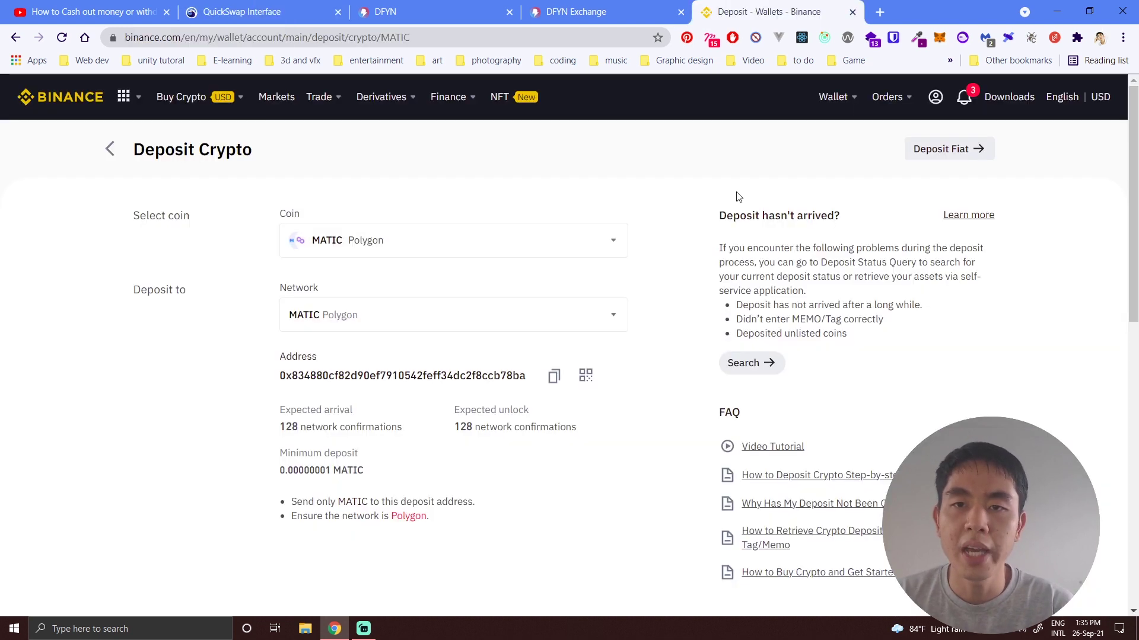
pyautogui.click(82, 98)
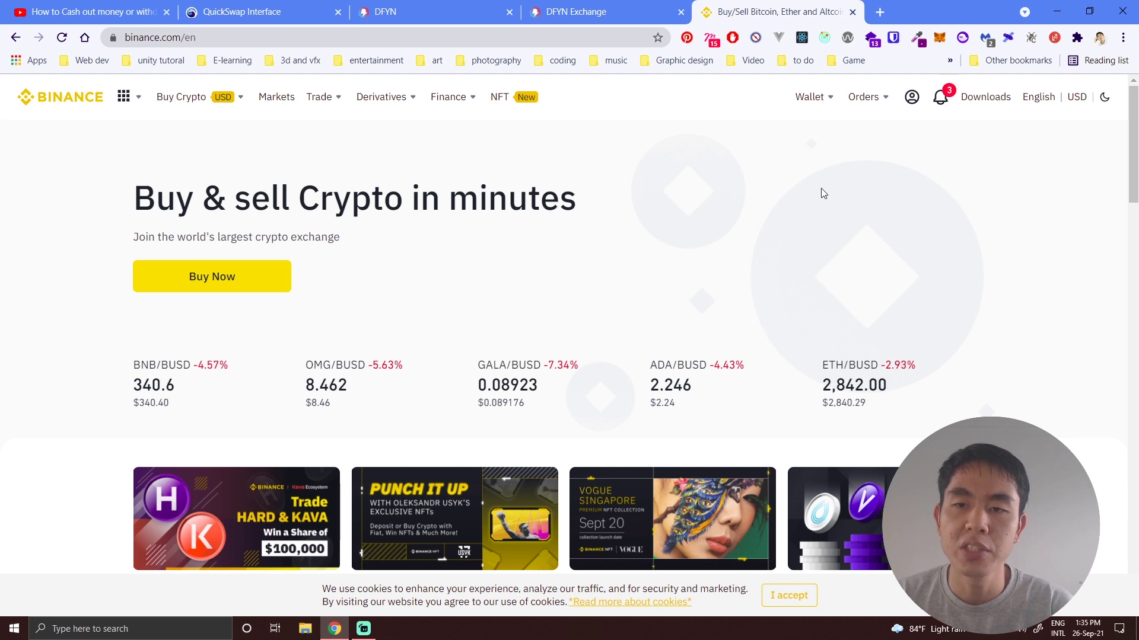
pyautogui.moveTo(827, 104)
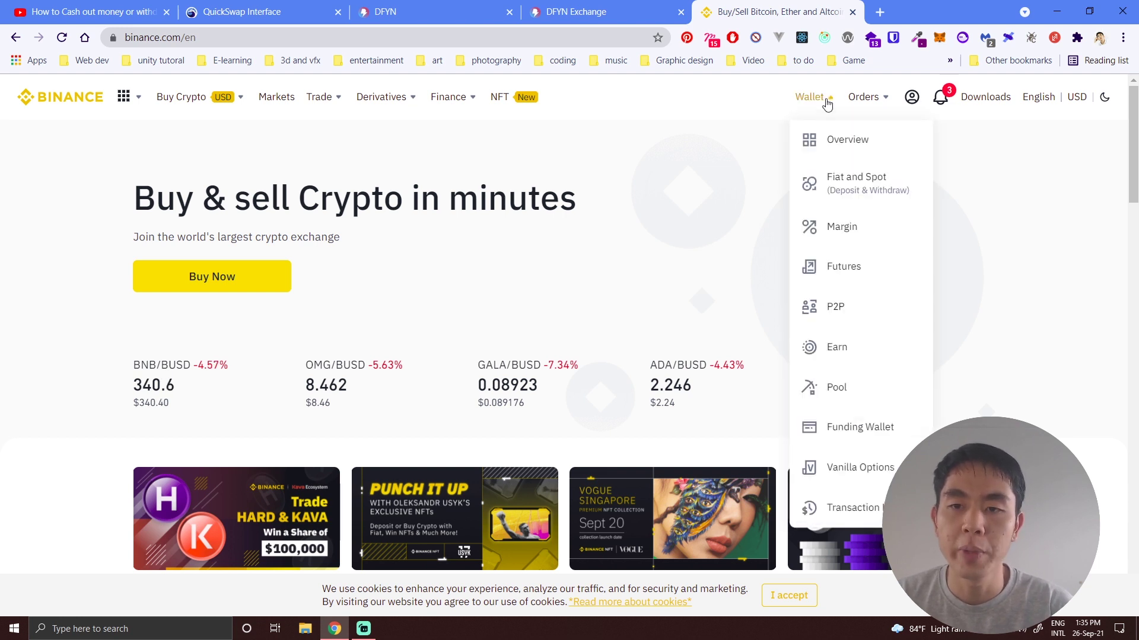
pyautogui.click(843, 172)
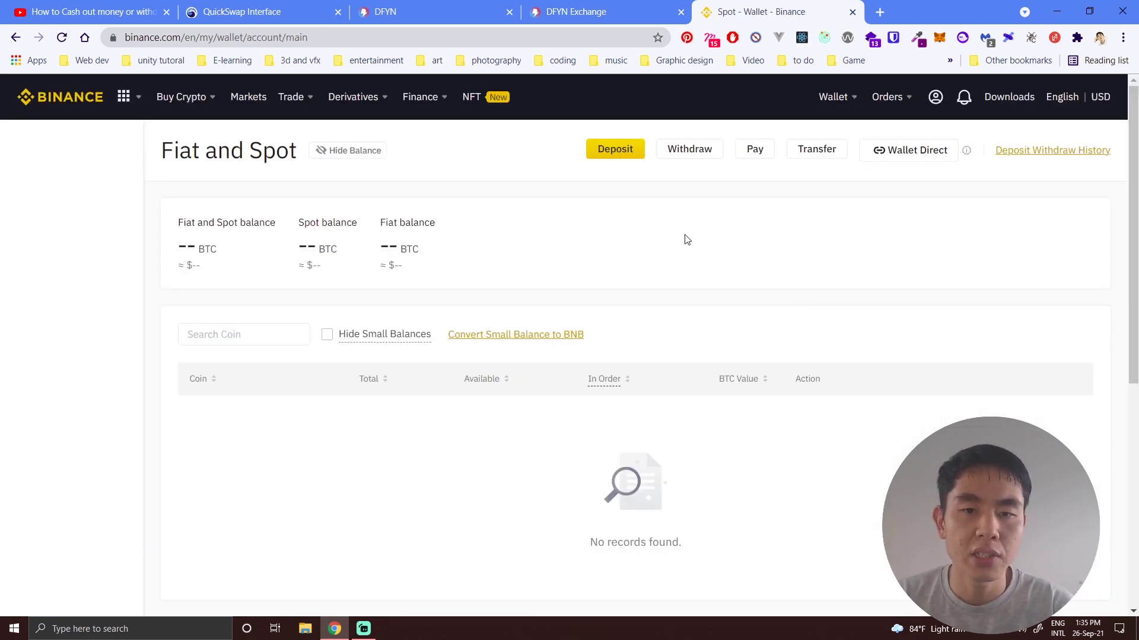
# - Search the wallet's coins for matic and open the deposit page for MATIC
pyautogui.click(273, 335)
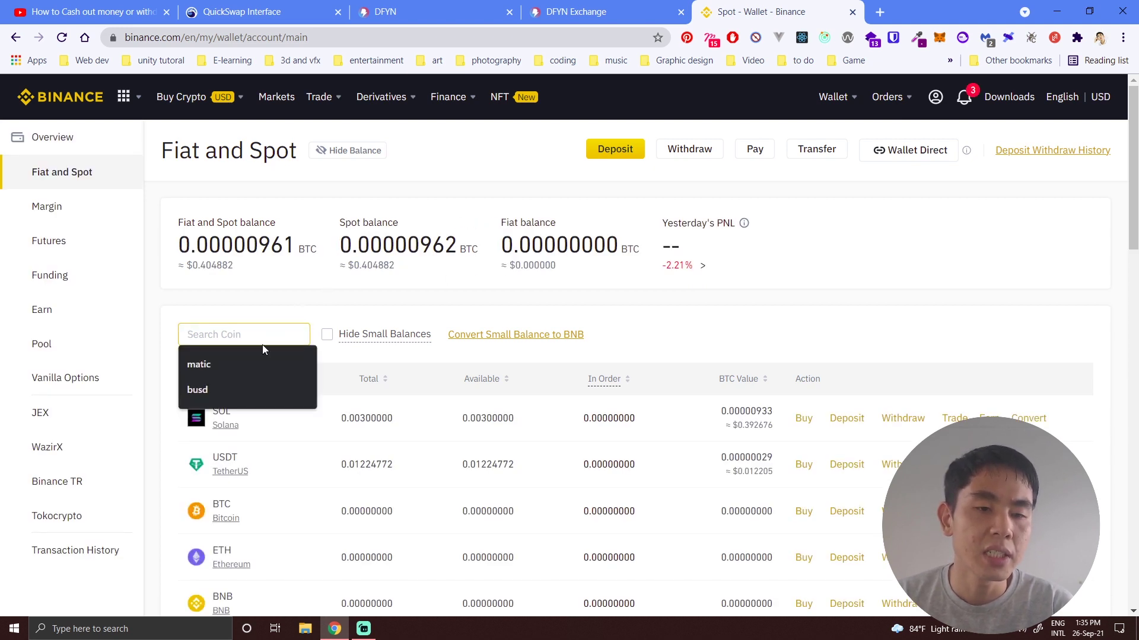
pyautogui.click(226, 365)
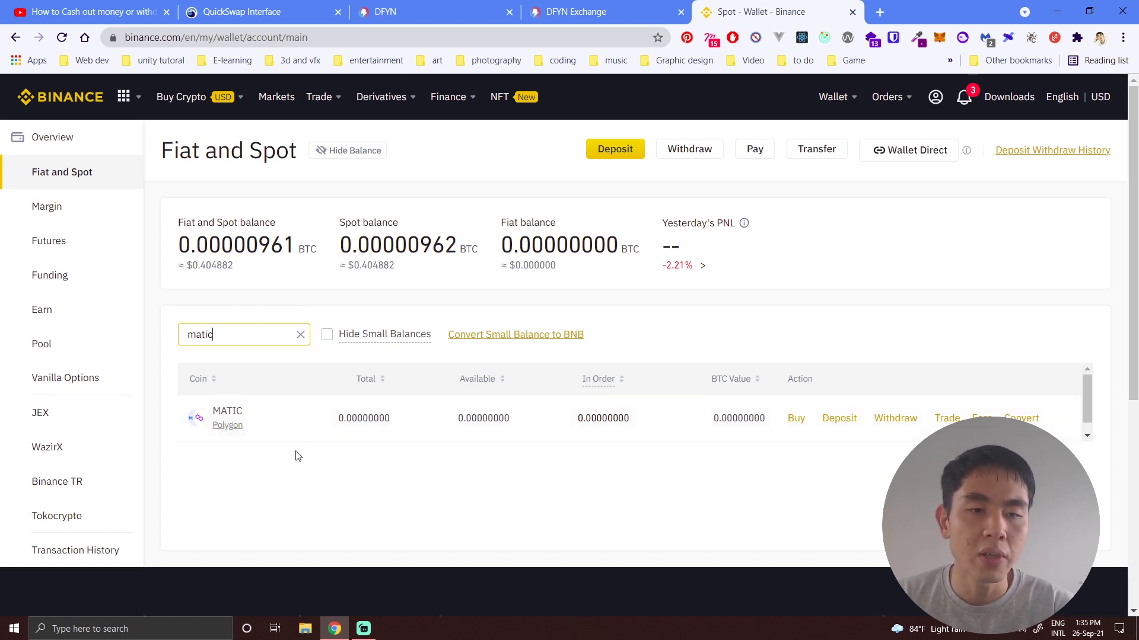
pyautogui.scroll(-1, 270, 415)
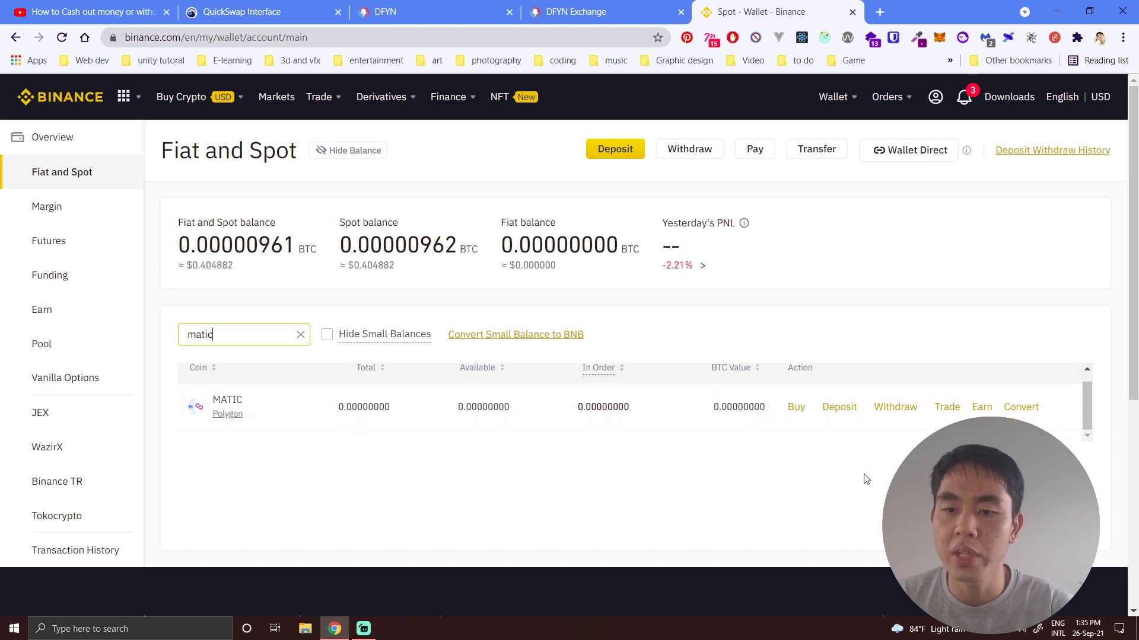
pyautogui.click(840, 407)
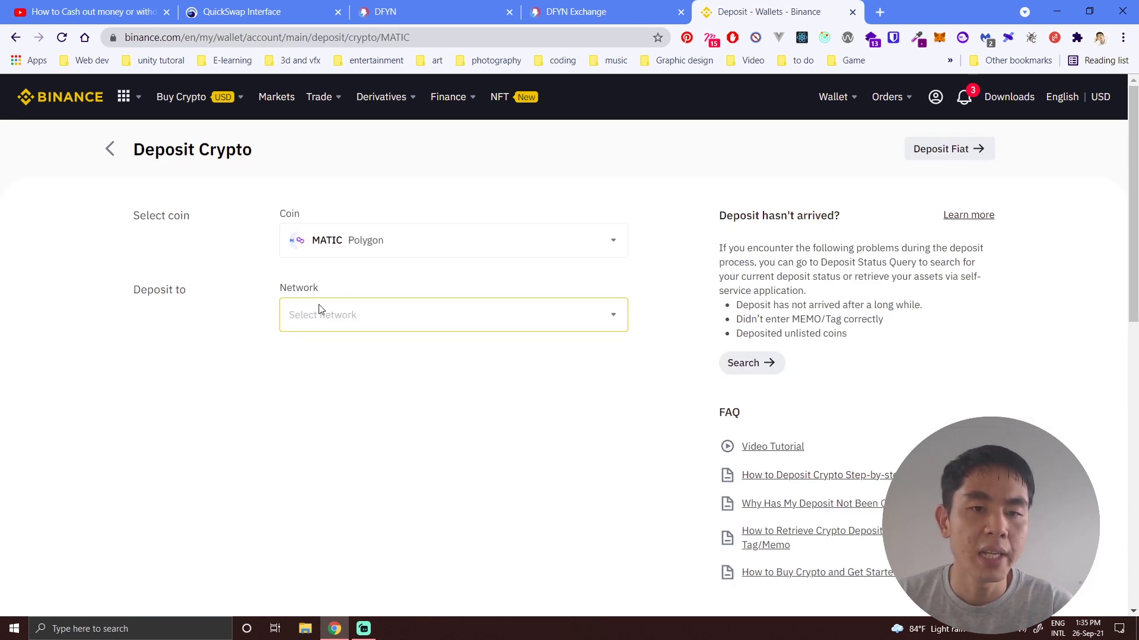
# - Set the deposit network for MATIC to MATIC Polygon
pyautogui.click(419, 317)
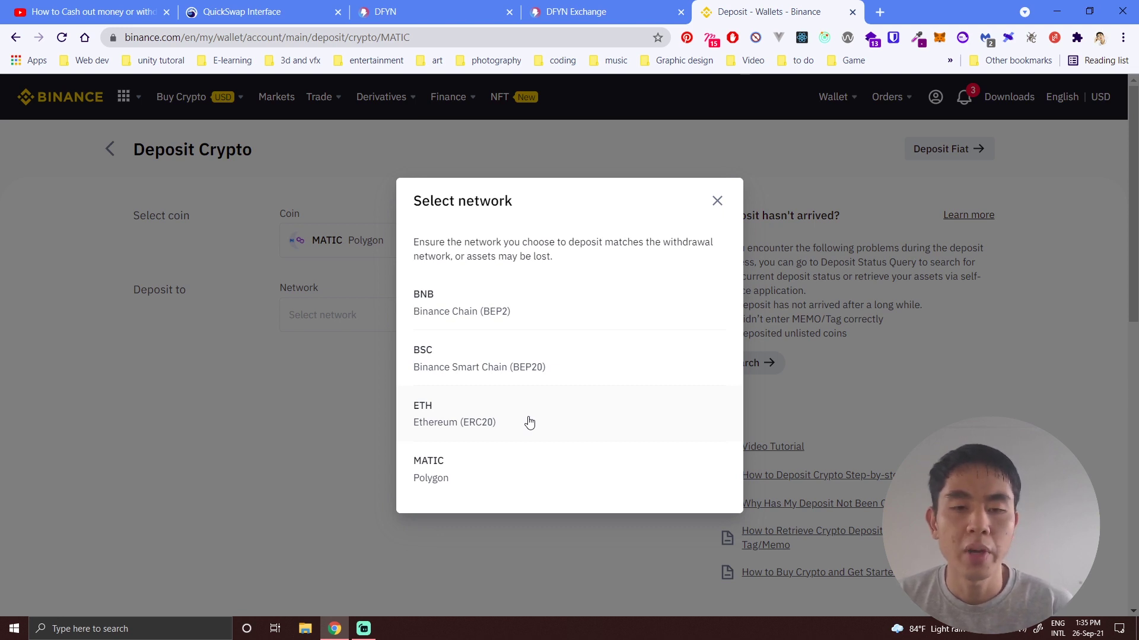
pyautogui.click(503, 469)
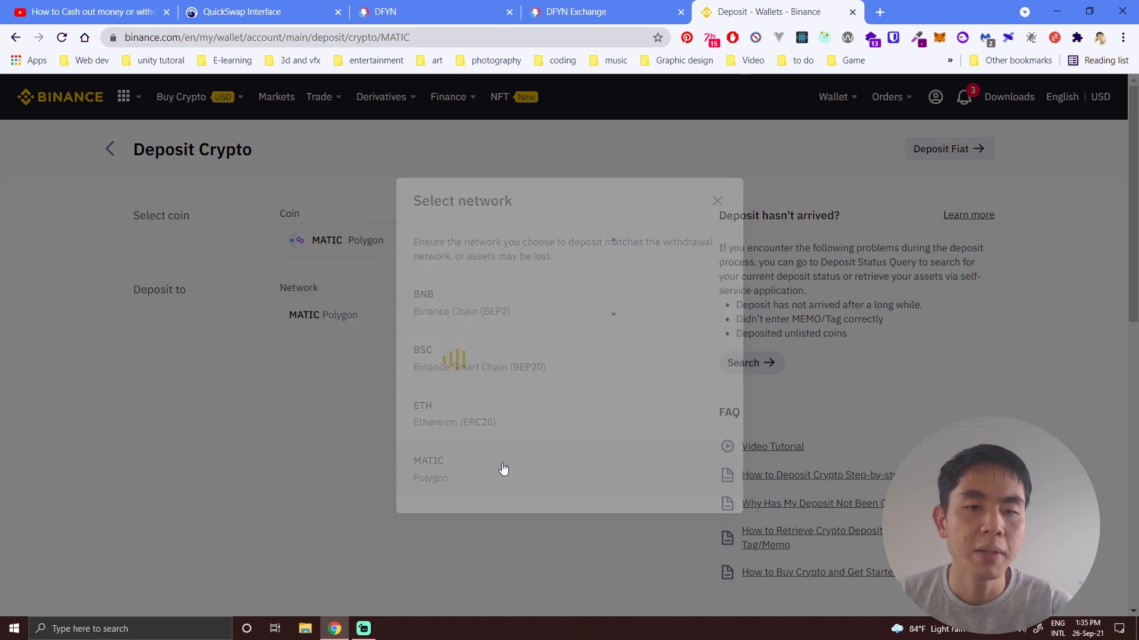
pyautogui.click(474, 325)
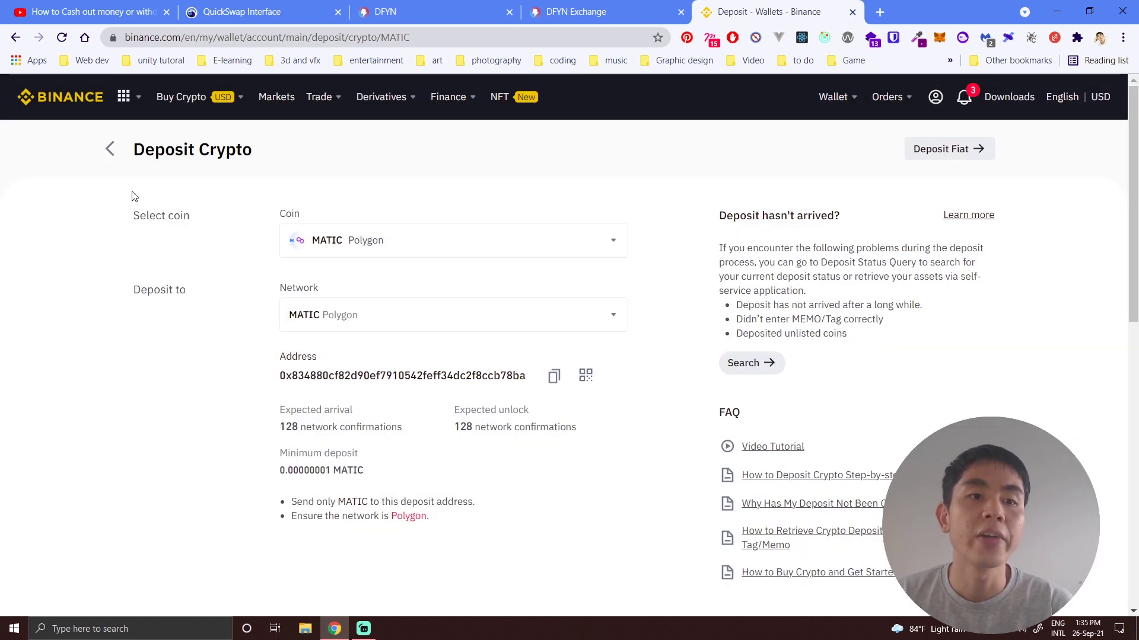
# - Change the deposit coin to ETH and examine its available deposit networks without choosing one
pyautogui.click(445, 247)
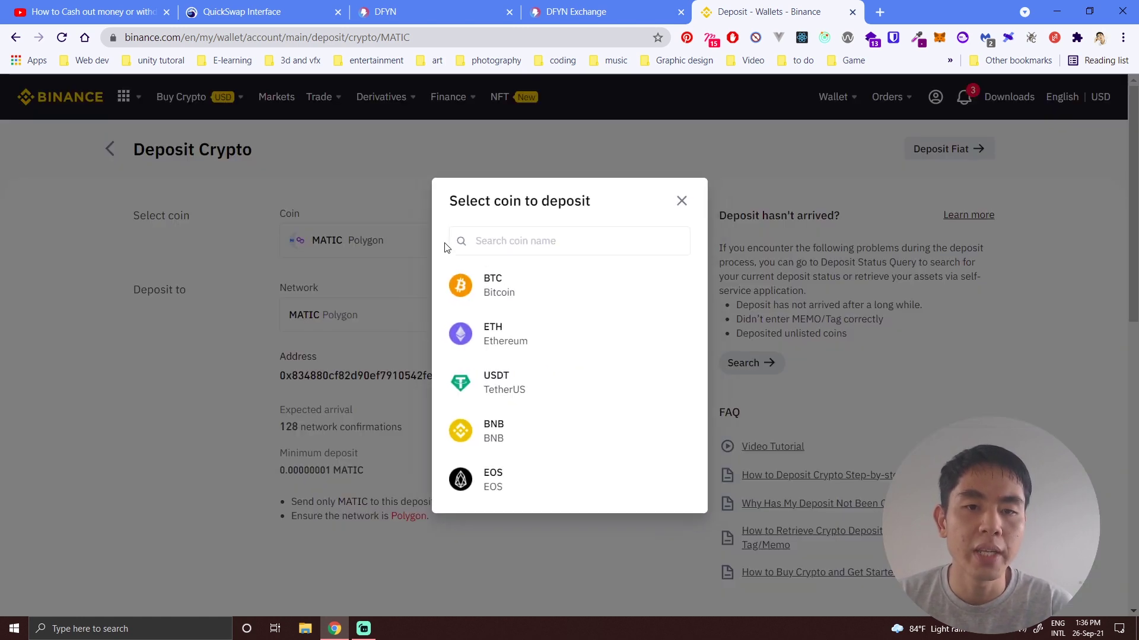
pyautogui.click(498, 334)
pyautogui.click(373, 316)
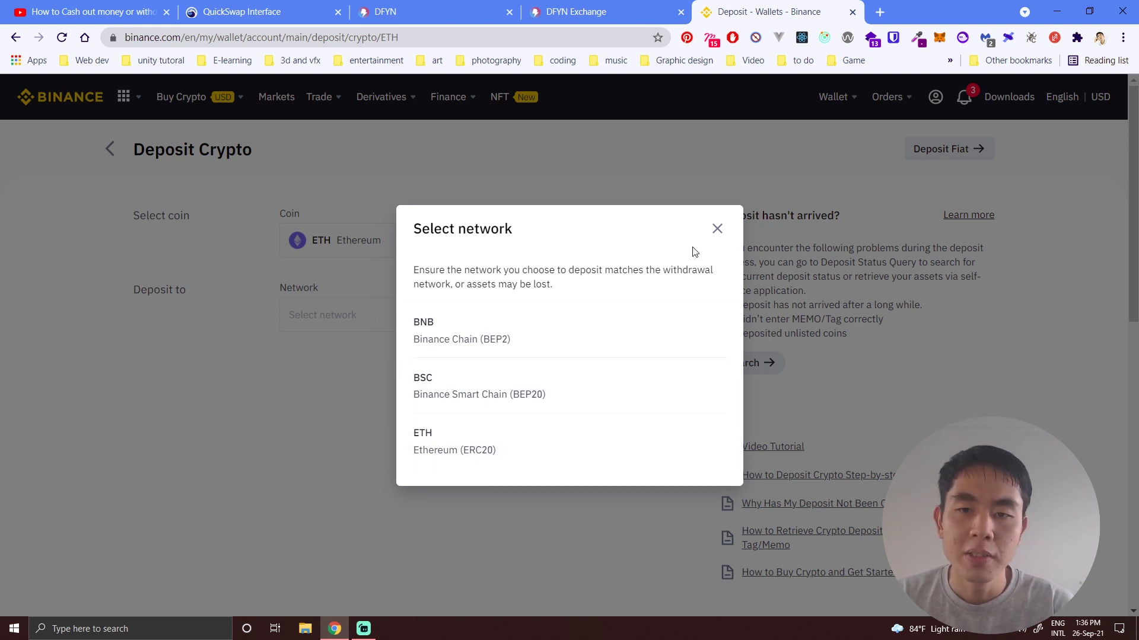
pyautogui.click(717, 230)
# - Search for matic, select MATIC as the deposit coin, and choose the MATIC Polygon network
pyautogui.click(484, 234)
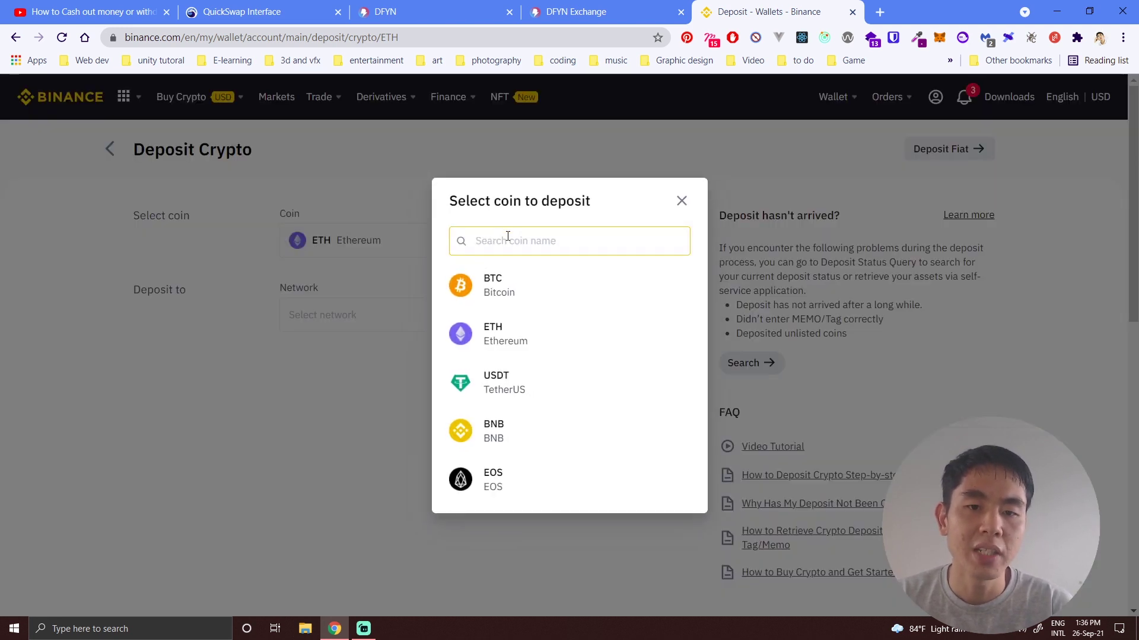
pyautogui.write('matic')
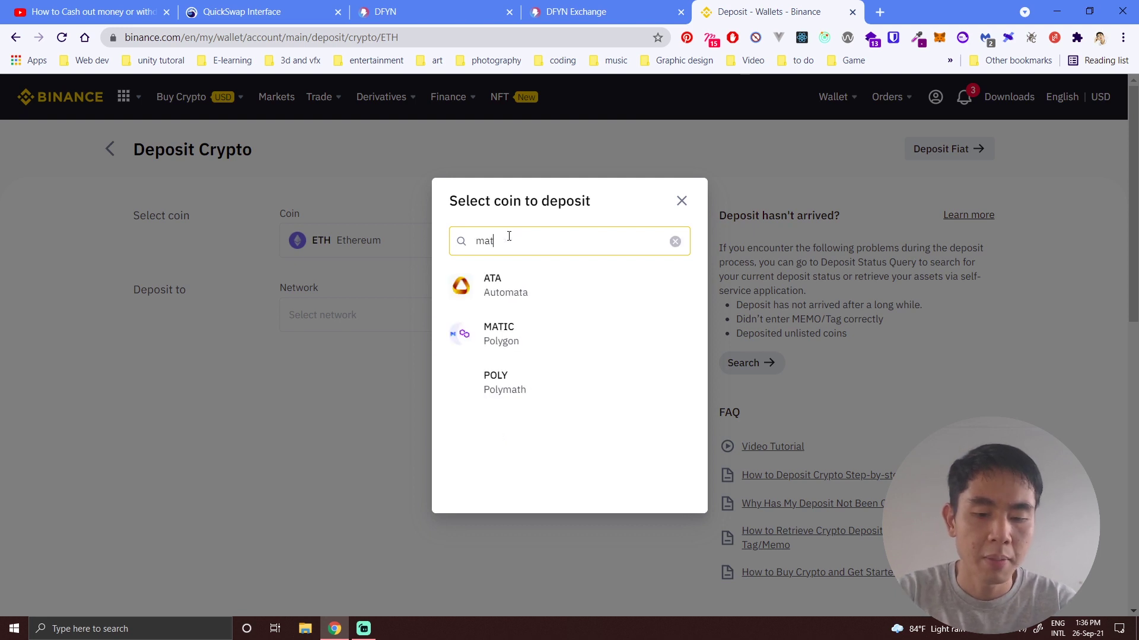
pyautogui.click(517, 278)
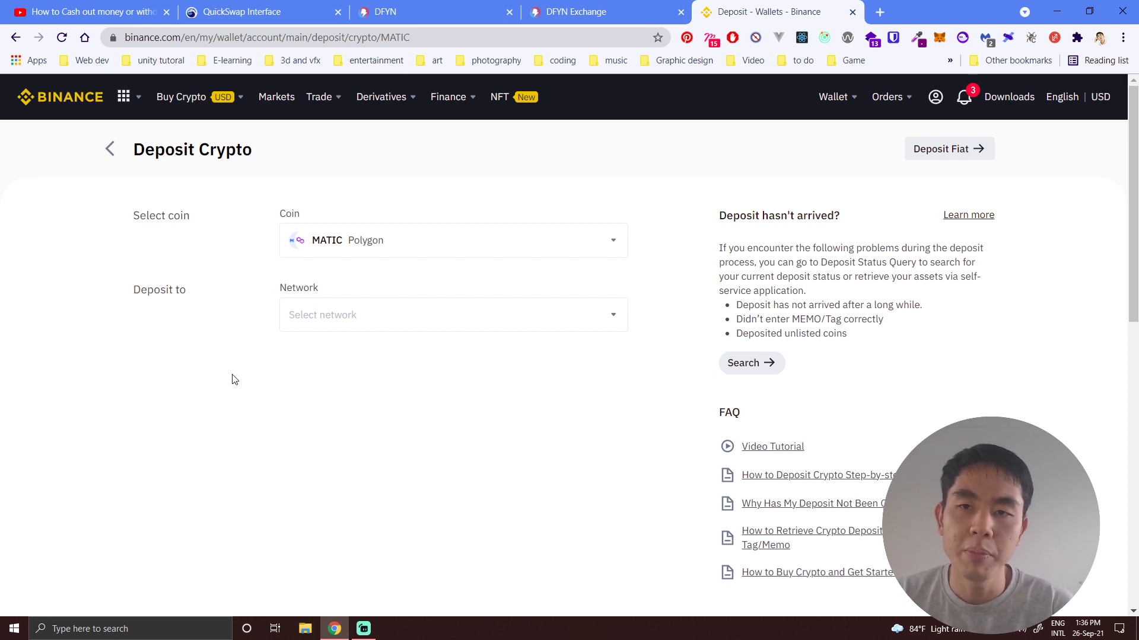
pyautogui.click(402, 312)
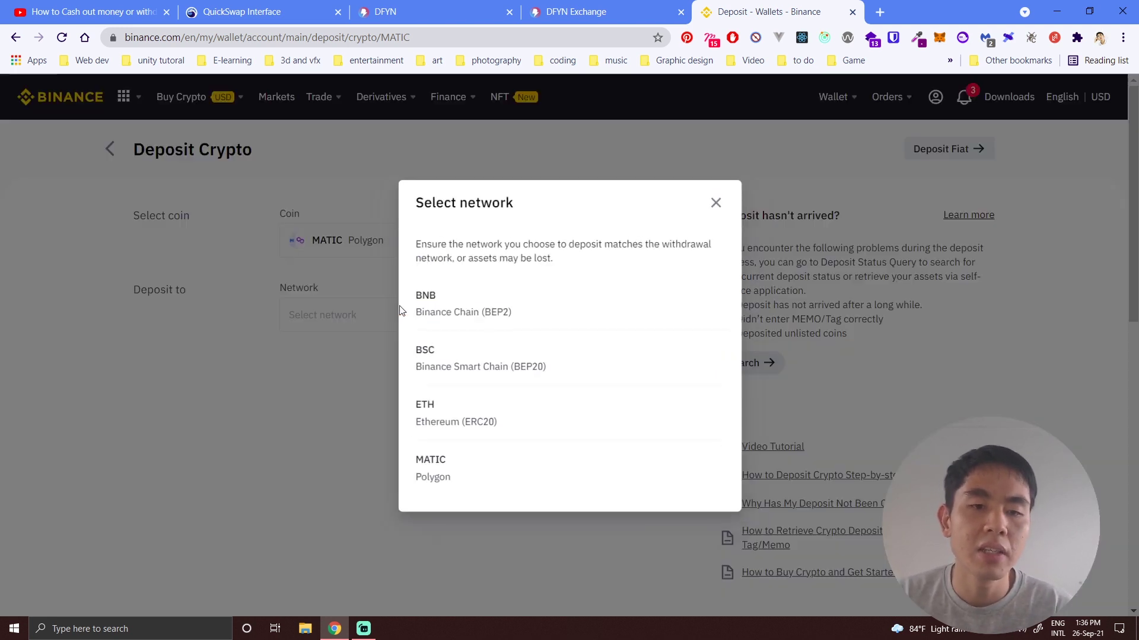
pyautogui.click(453, 472)
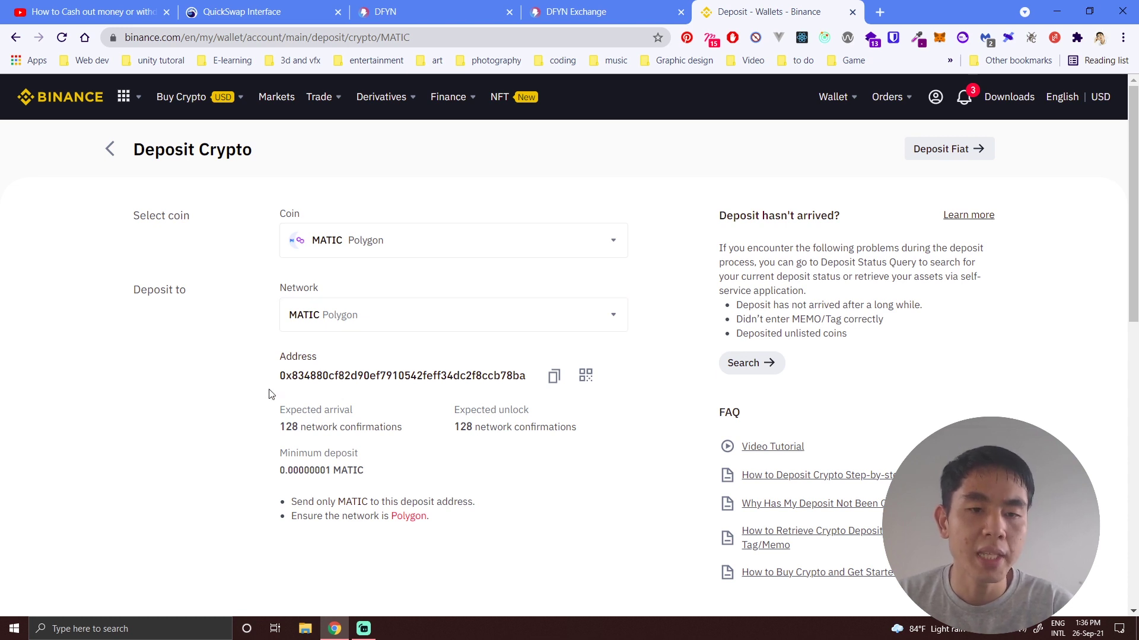
# - Copy the MATIC deposit address, enter it as the recipient of a MetaMask transfer, and cancel the transfer
pyautogui.click(555, 379)
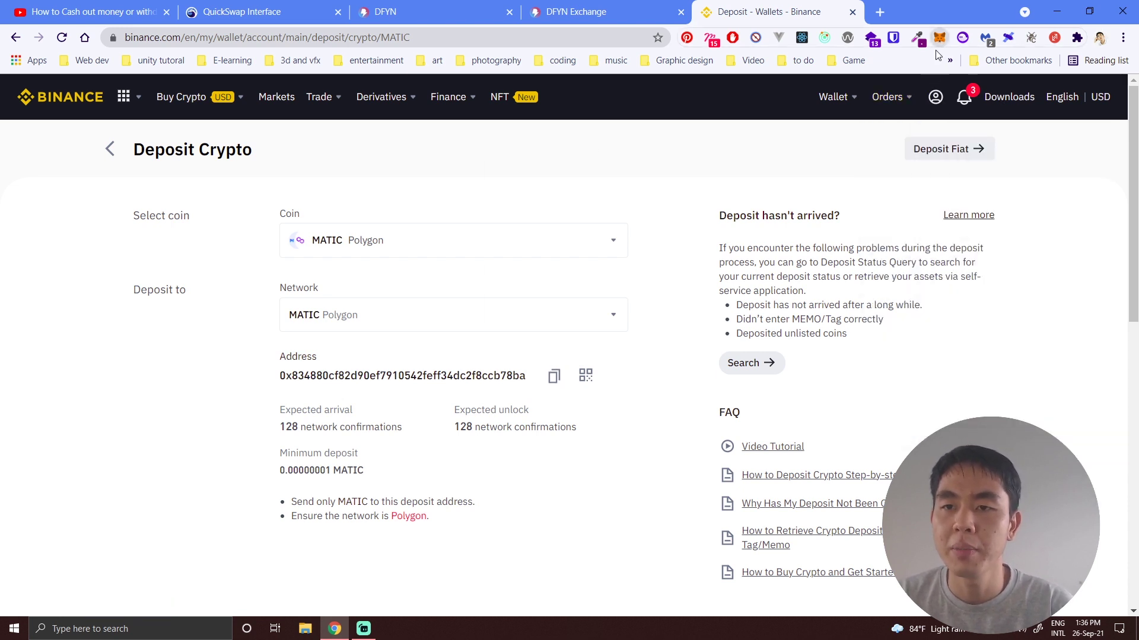
pyautogui.click(939, 37)
pyautogui.click(820, 253)
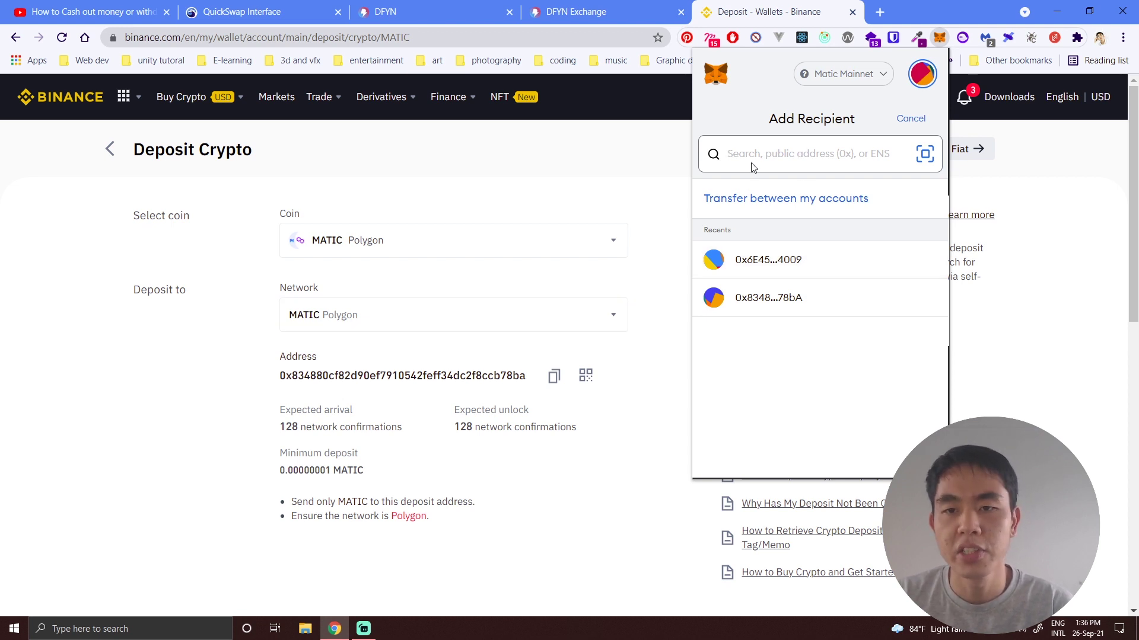
pyautogui.click(775, 150)
pyautogui.hotkey('ctrl', 'v')
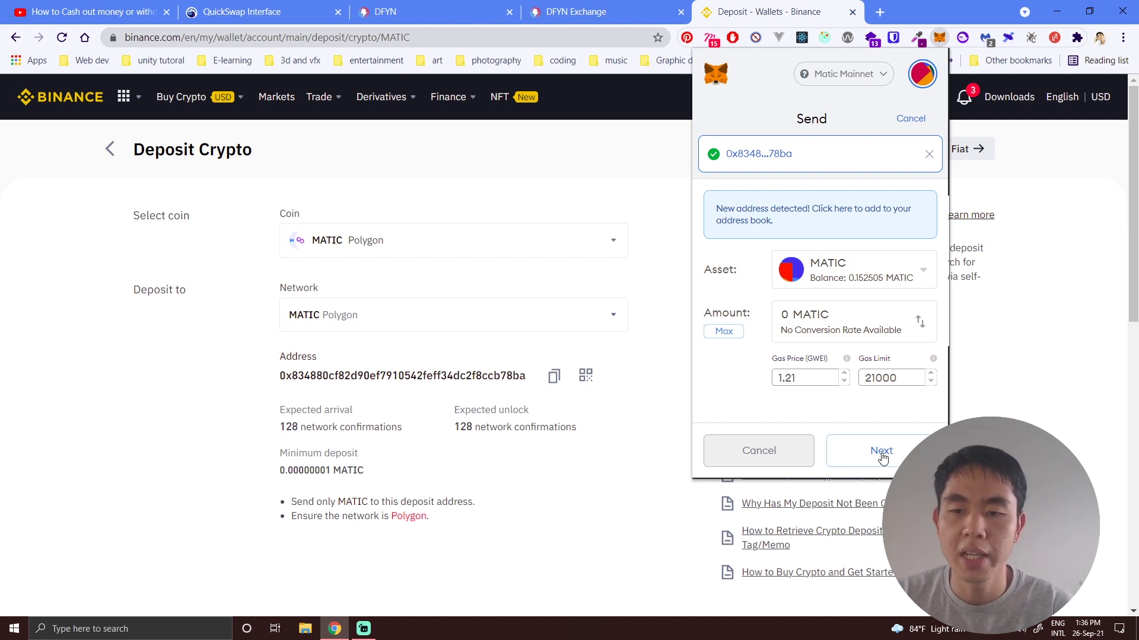
pyautogui.click(779, 464)
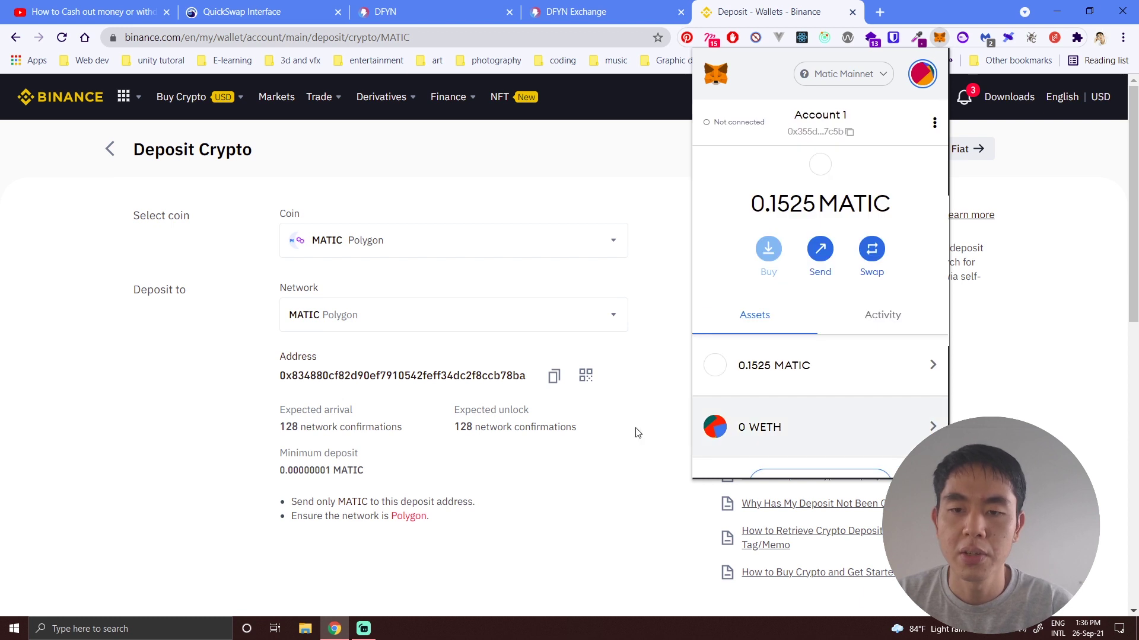
pyautogui.click(67, 357)
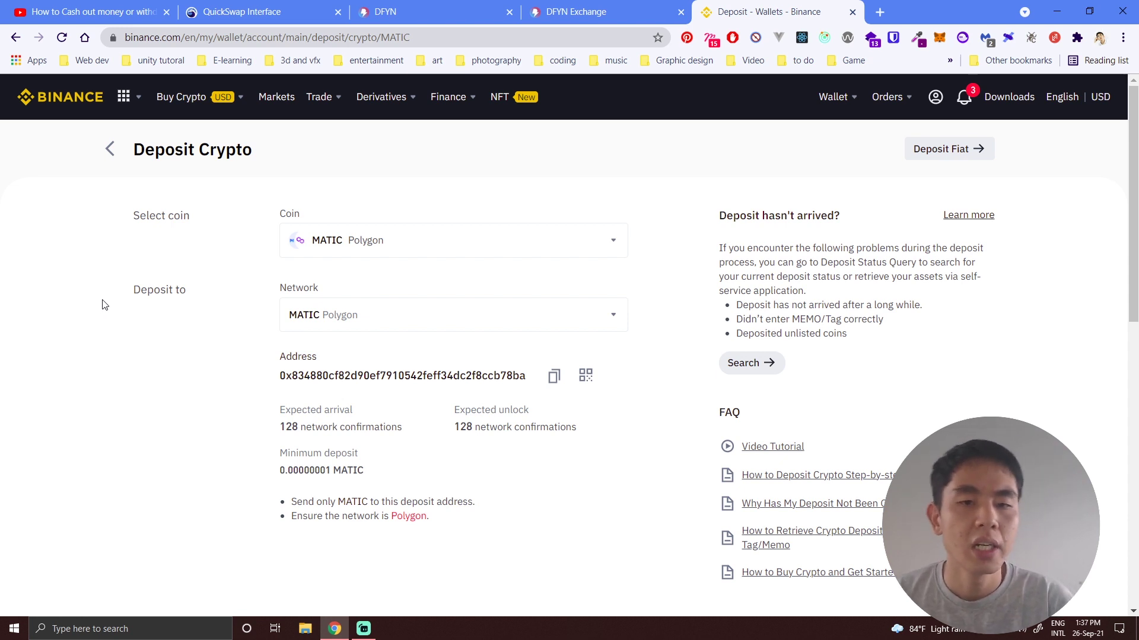
pyautogui.scroll(-1, 102, 305)
pyautogui.scroll(1, 102, 305)
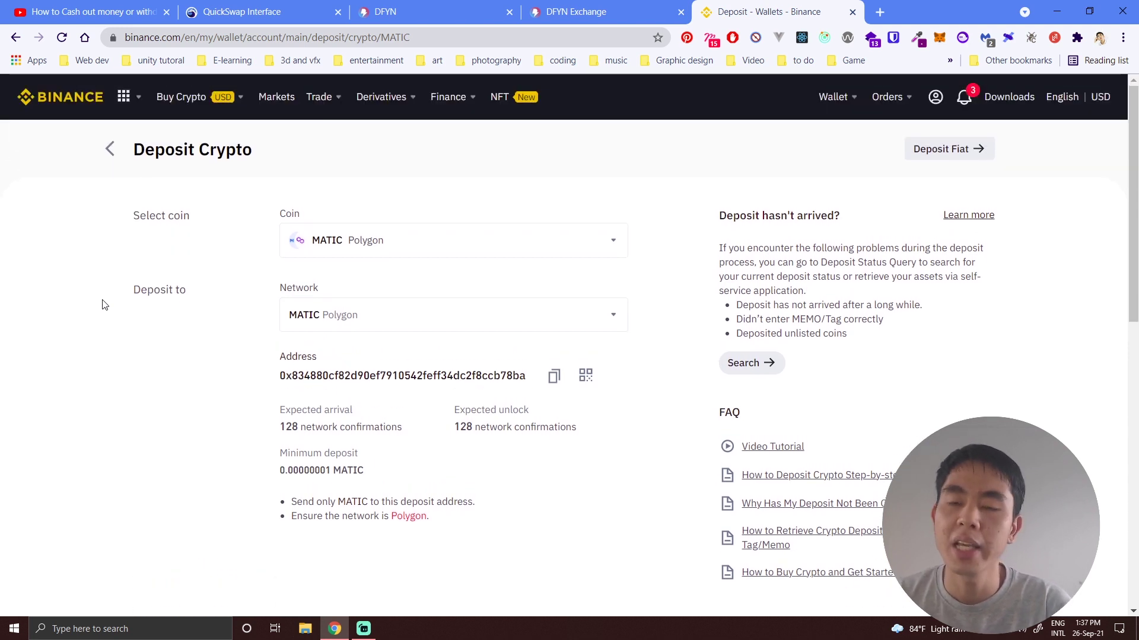